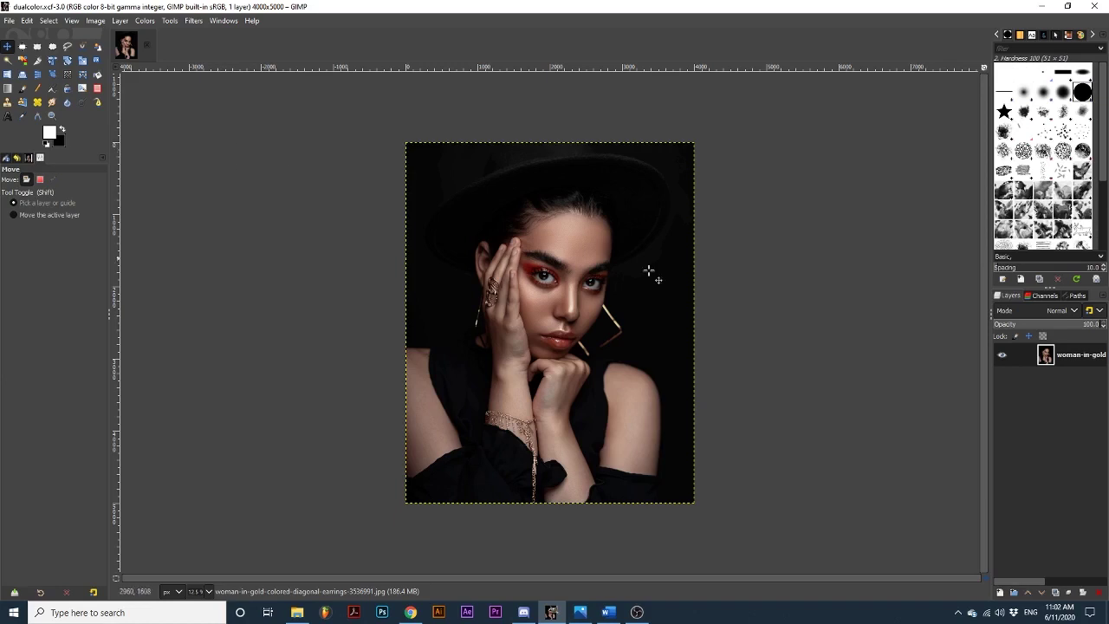
Step: Desaturate the portrait layer by setting Colors > Saturation scale to 0
click(1045, 360)
click(145, 22)
click(164, 89)
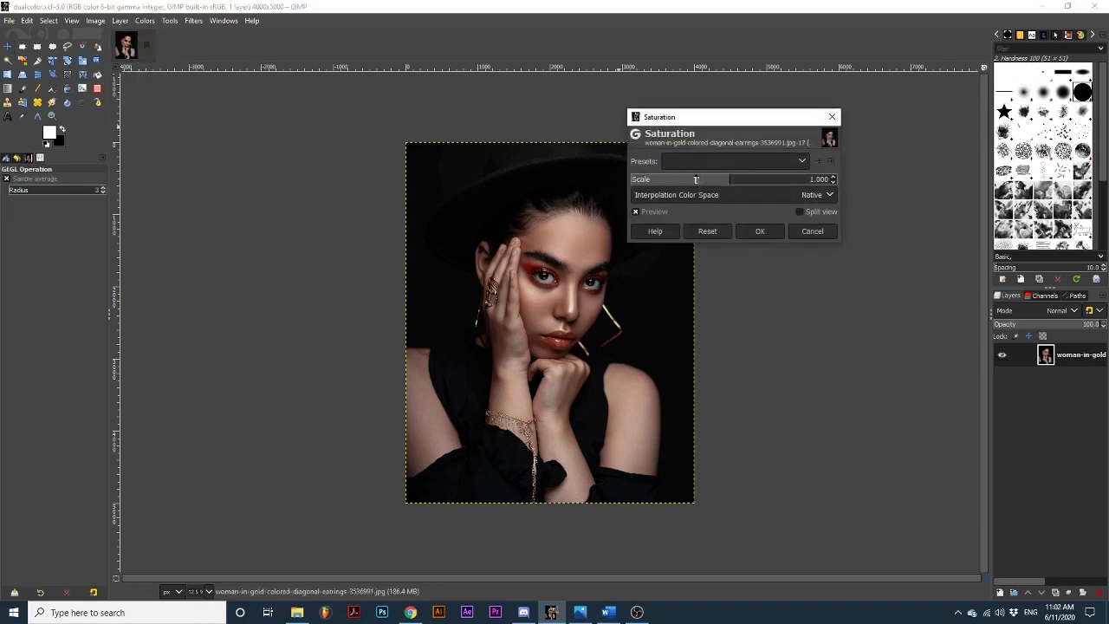
drag(698, 179, 610, 172)
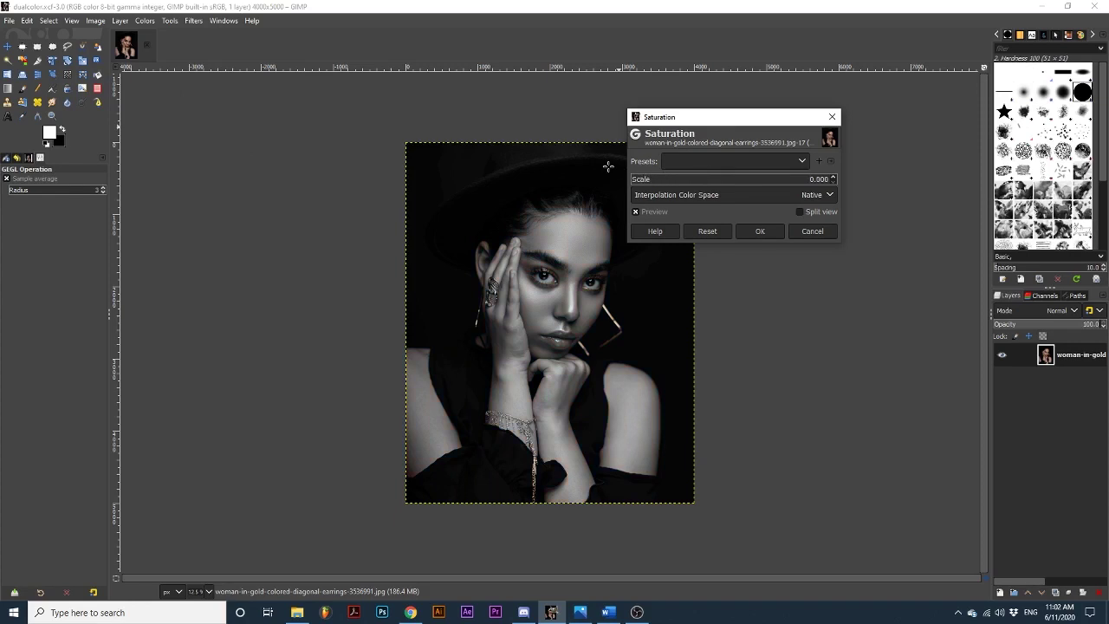
click(754, 227)
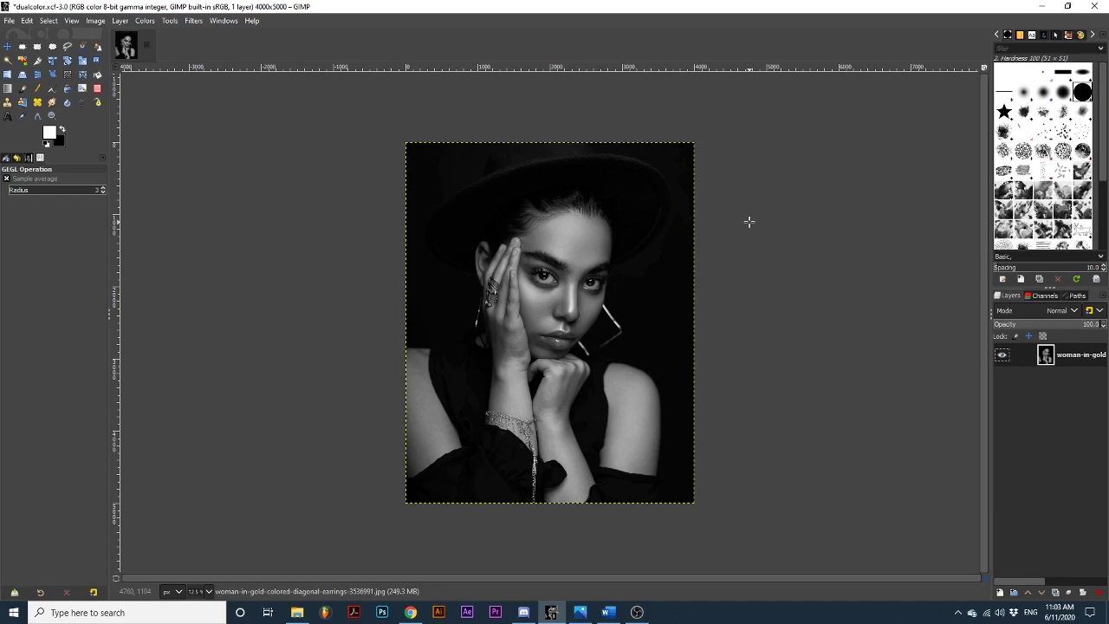
Step: Create two new transparent-fill layers named 'gradient1' and 'gradient2'
click(1000, 592)
text(gradient1)
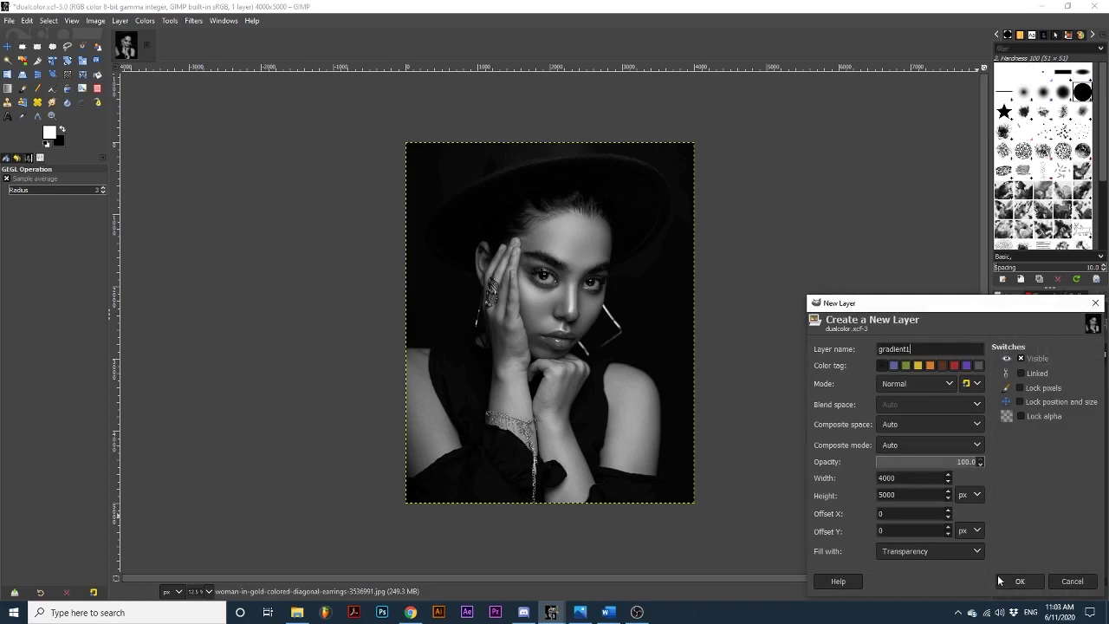
click(1002, 579)
click(1000, 592)
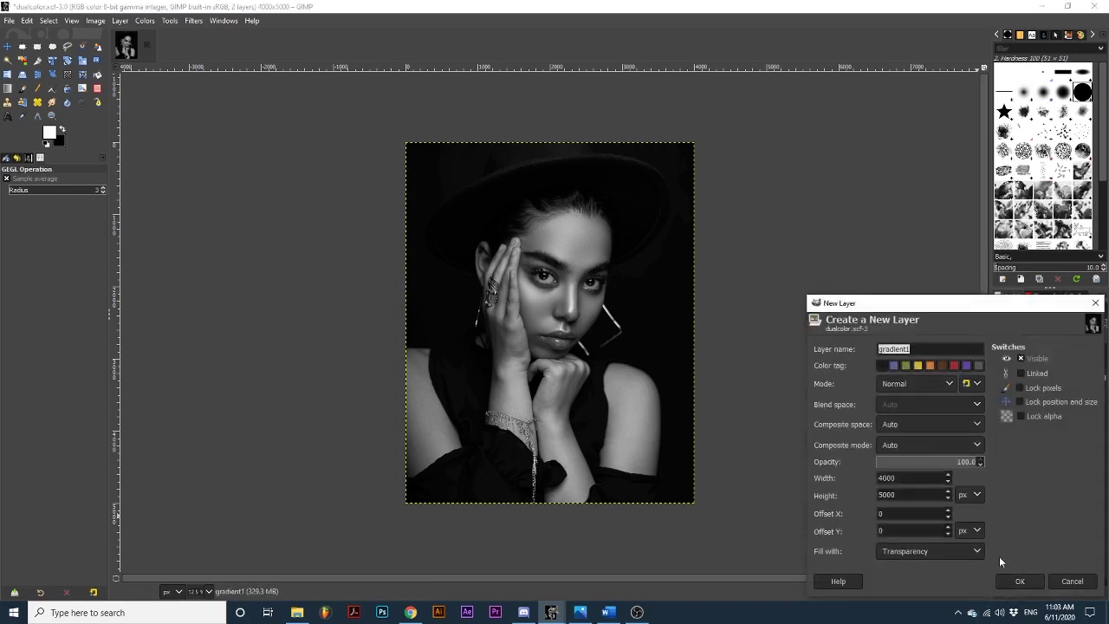
text(gradient2)
click(1013, 579)
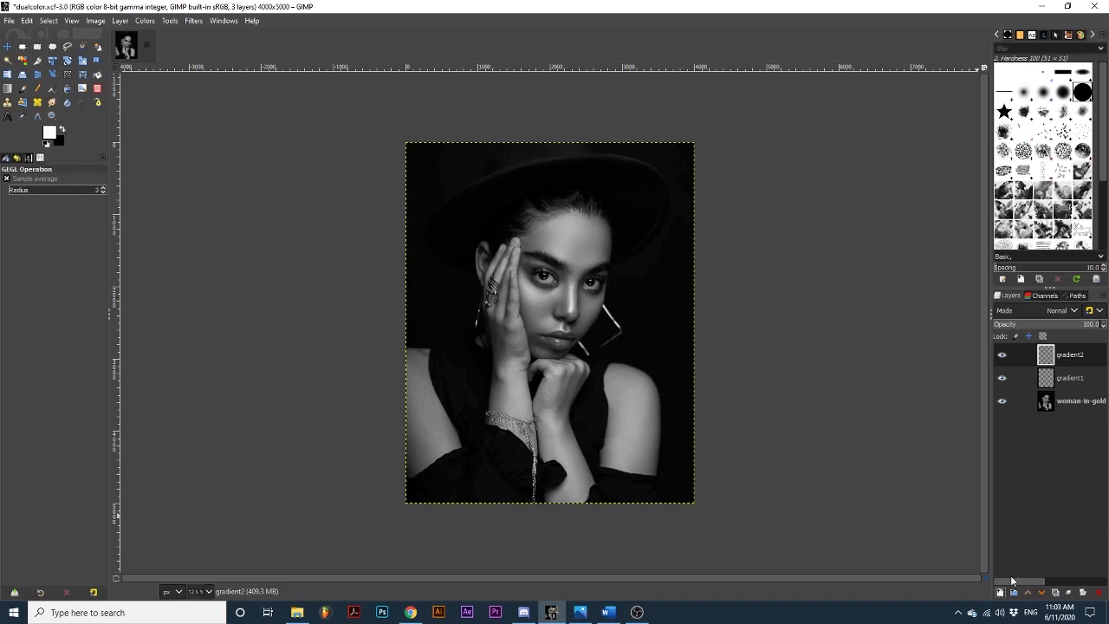
Step: Select the Gradient tool and set the foreground colour to cyan
click(10, 89)
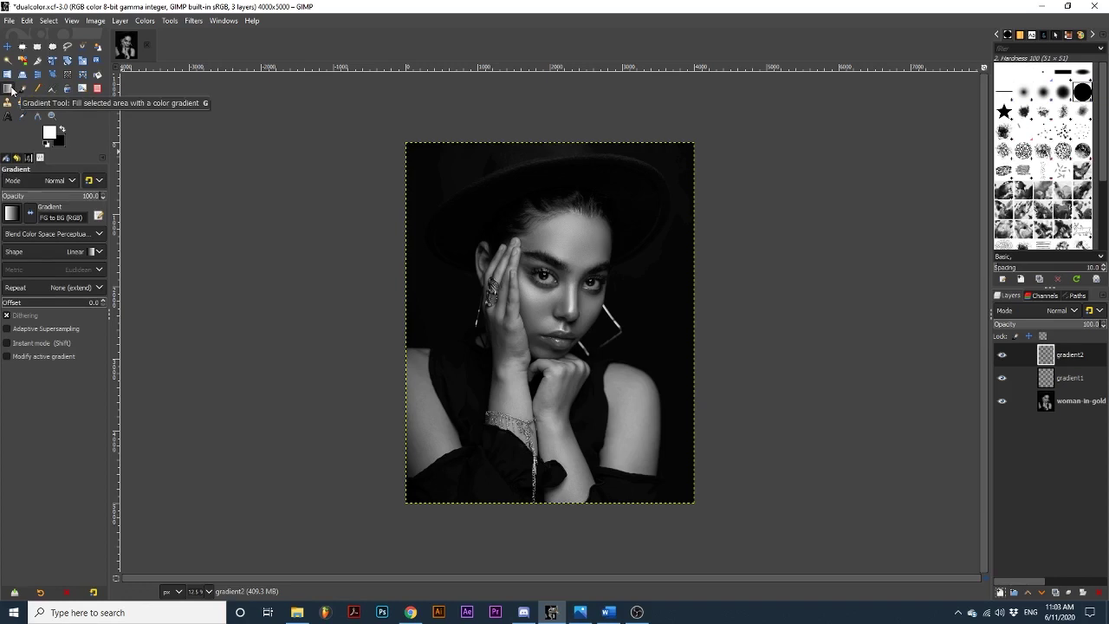
click(50, 129)
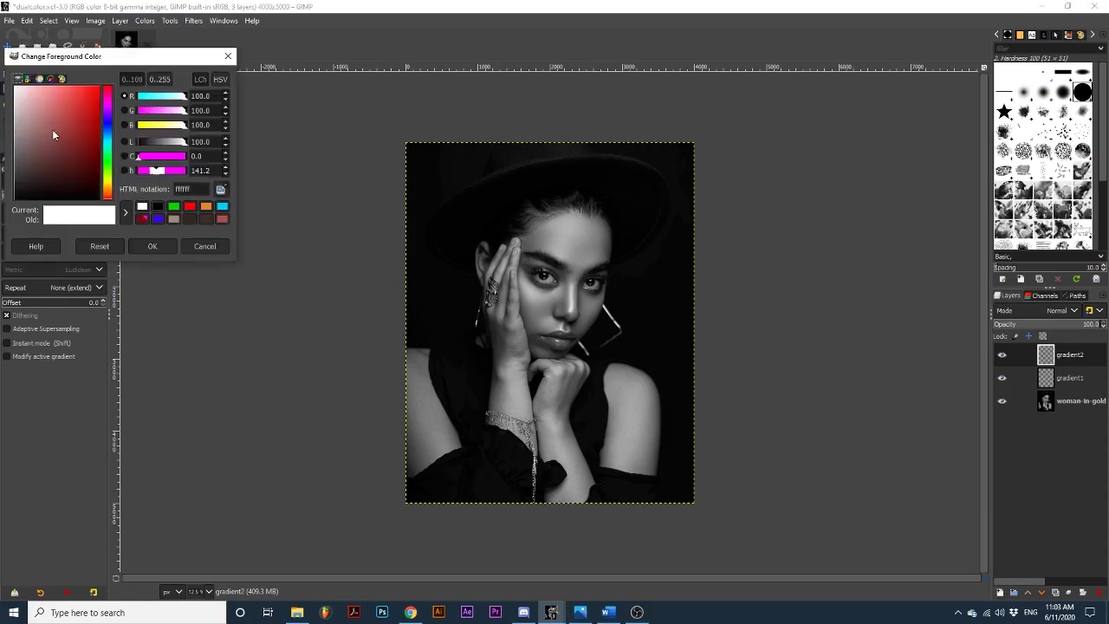
click(222, 205)
click(168, 245)
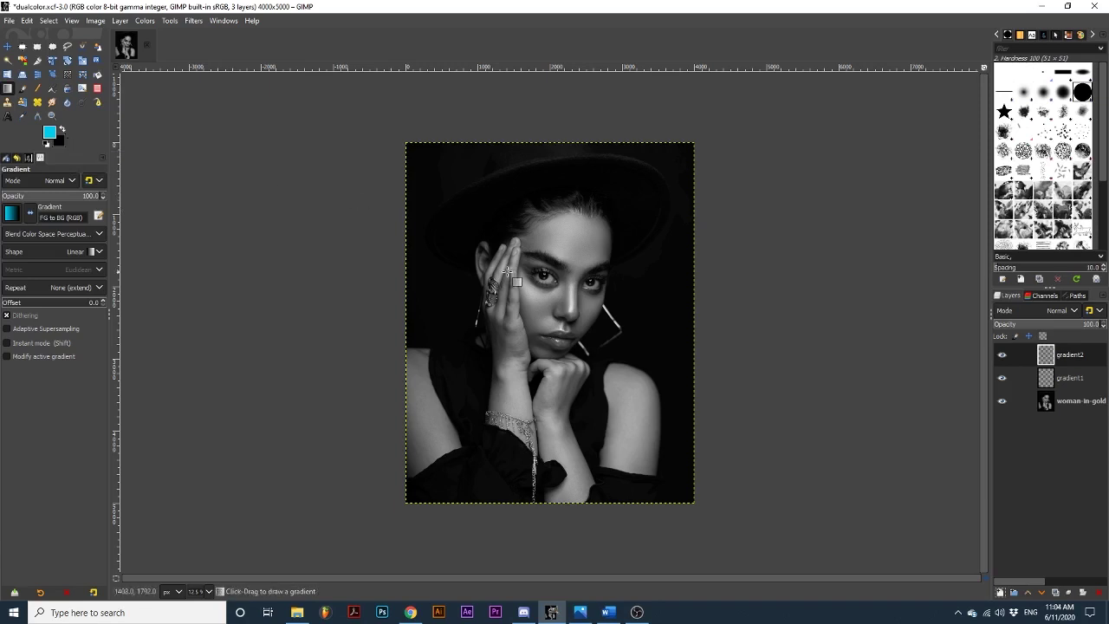
Step: On gradient1, draw and commit a horizontal black-to-teal gradient across the canvas
click(1060, 380)
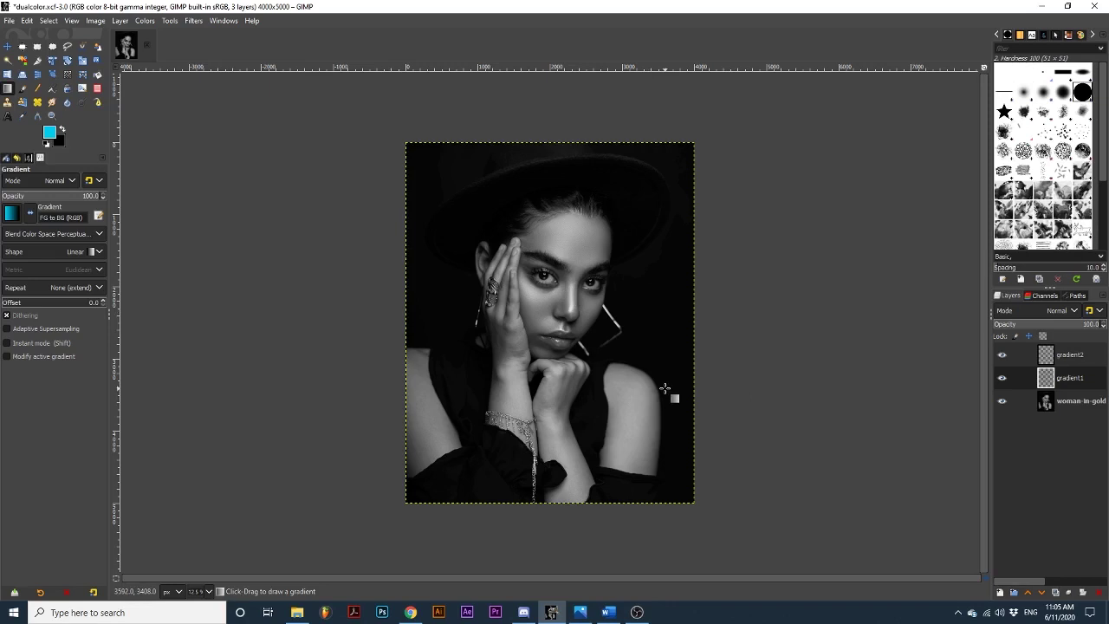
drag(765, 309, 337, 312)
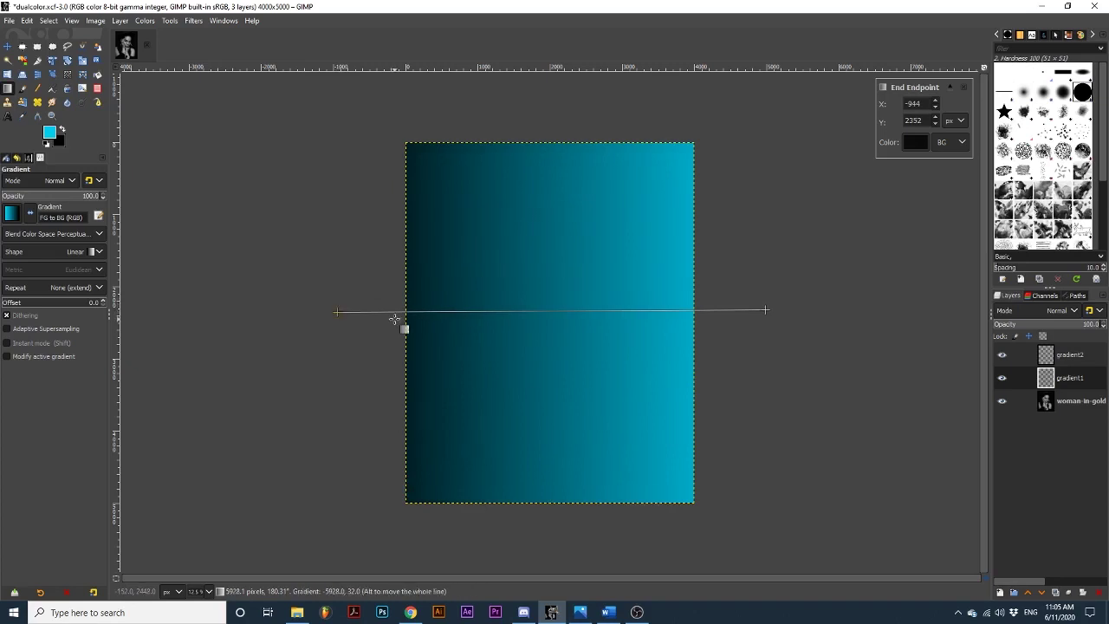
key(Return)
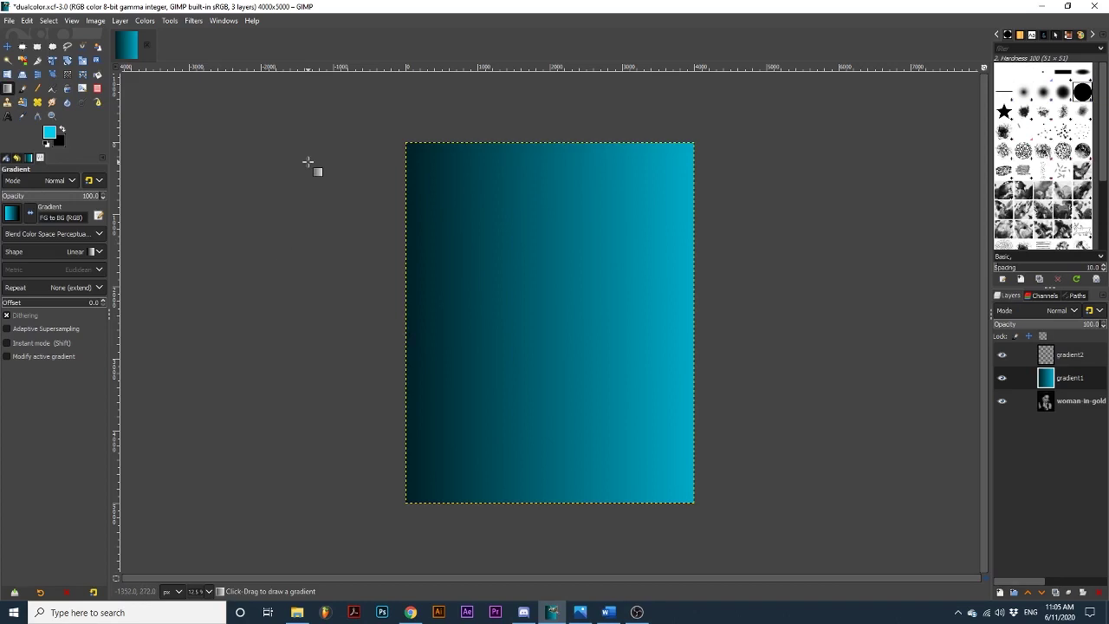
Step: Set the foreground to red and draw a black-to-red gradient across gradient2, then commit
click(51, 134)
click(189, 206)
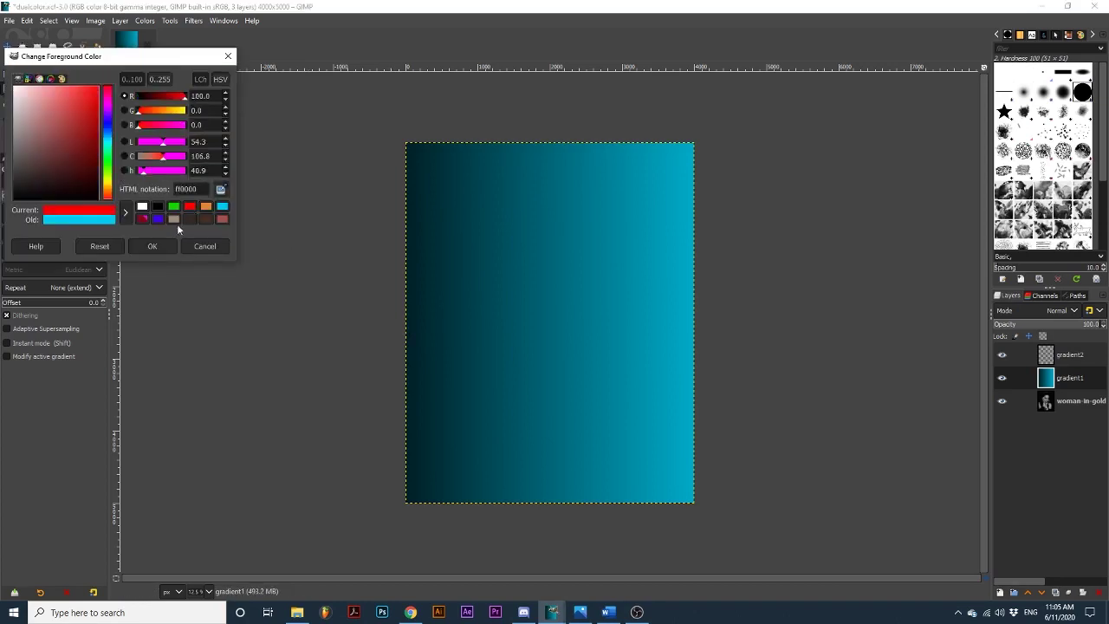
click(161, 250)
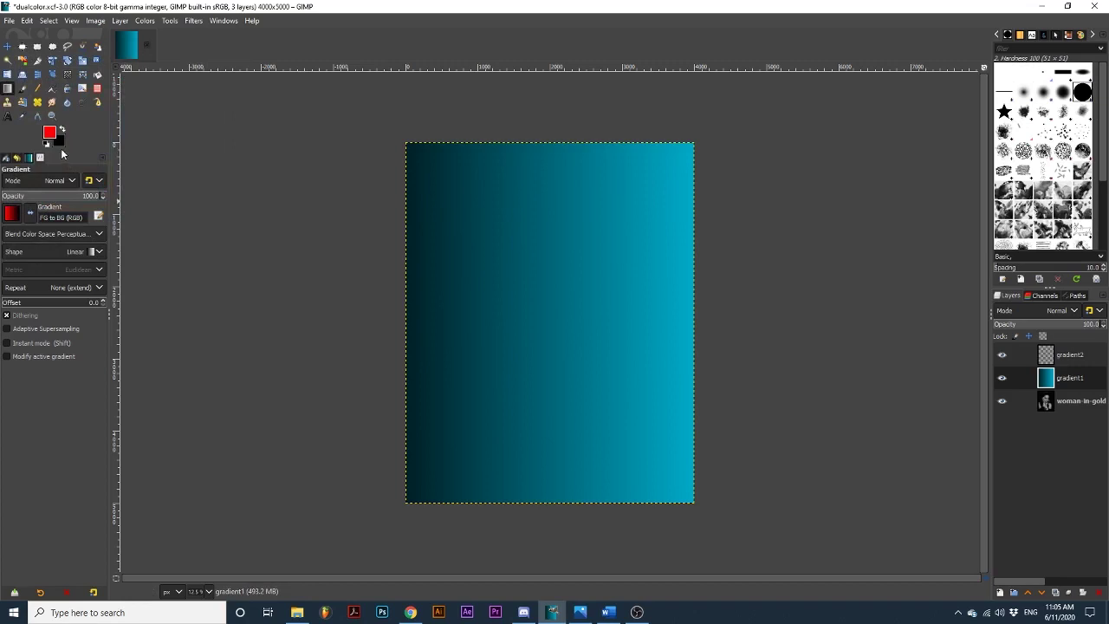
click(1064, 360)
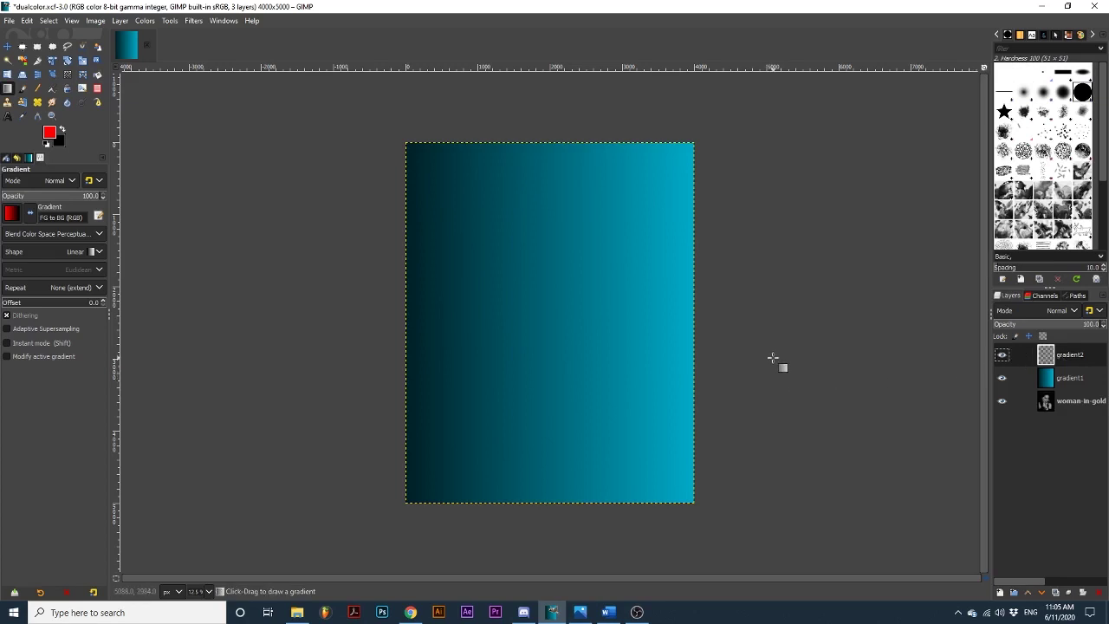
drag(768, 310, 363, 310)
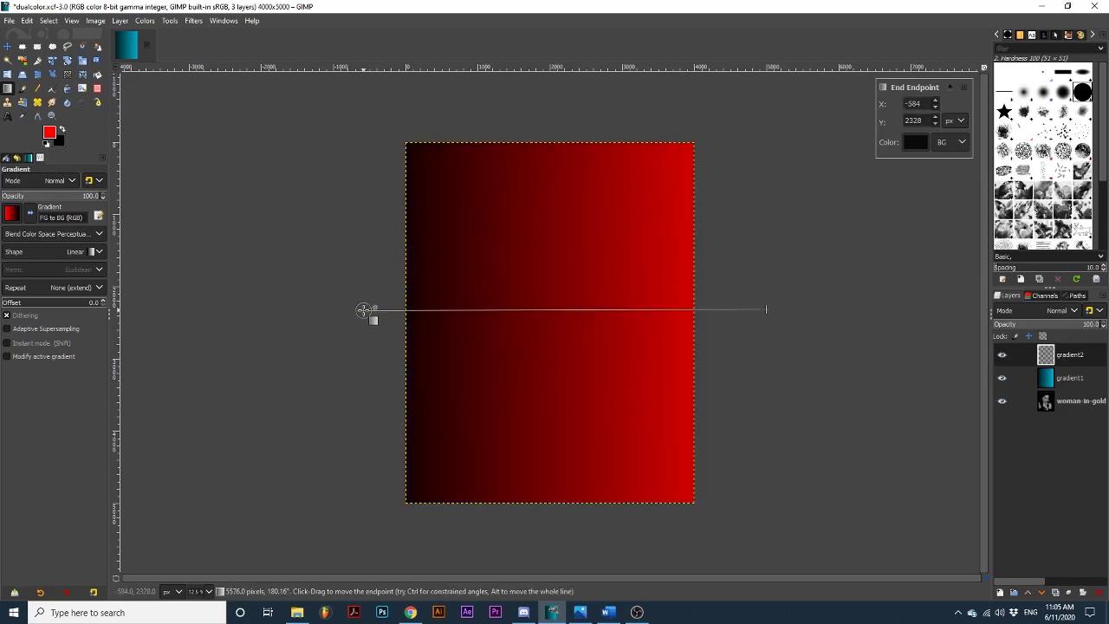
key(Return)
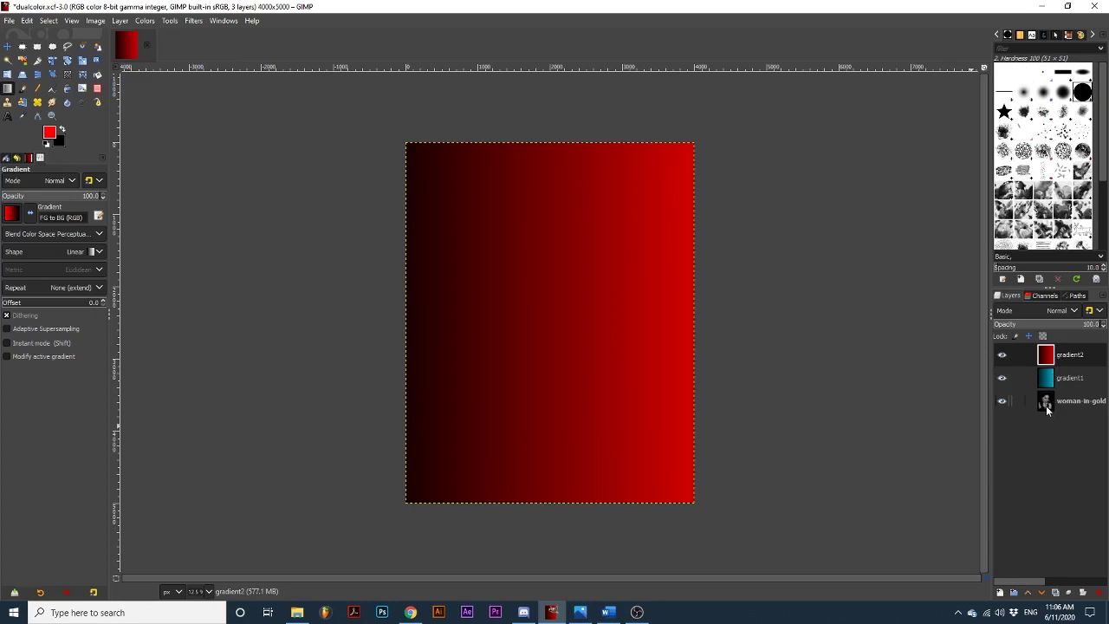
Step: Hide gradient2 and set gradient1's blend mode to Overlay
click(1002, 355)
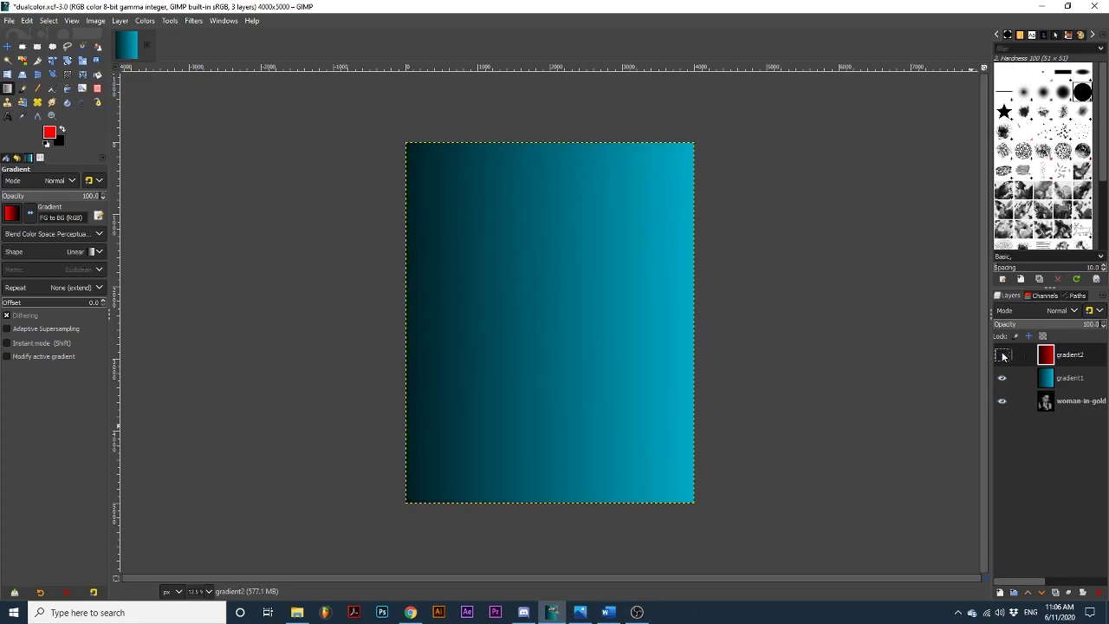
click(1053, 385)
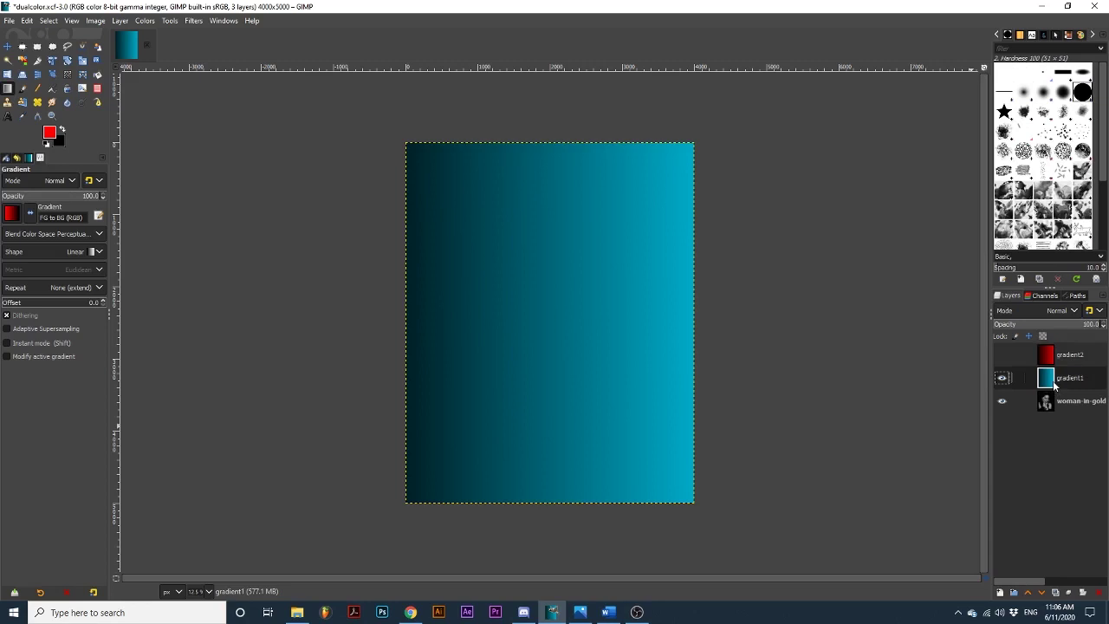
click(1062, 314)
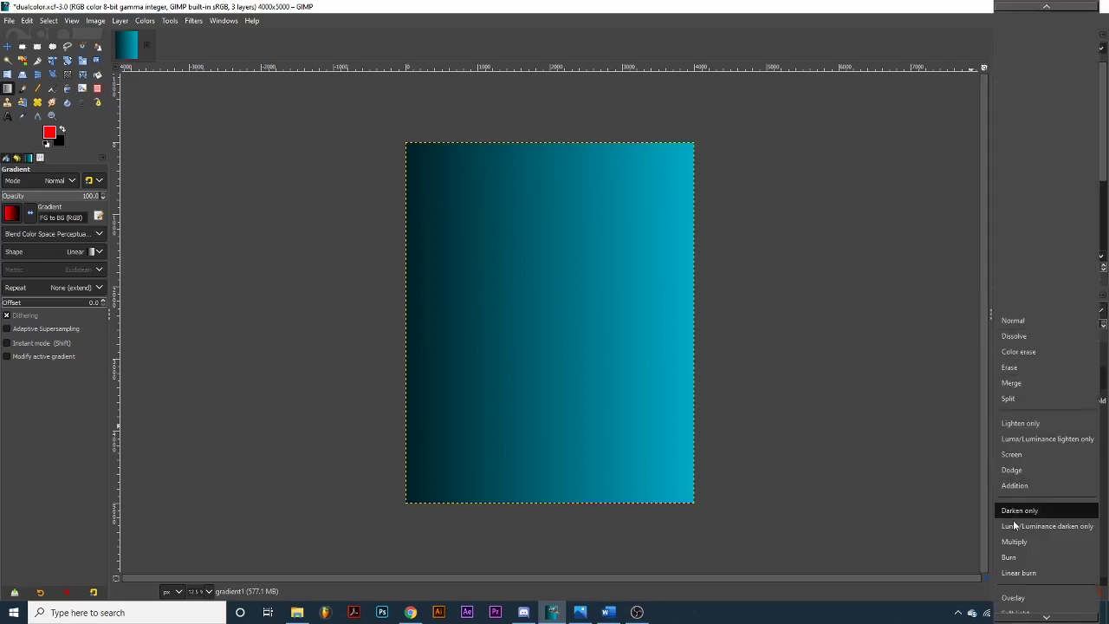
click(1019, 598)
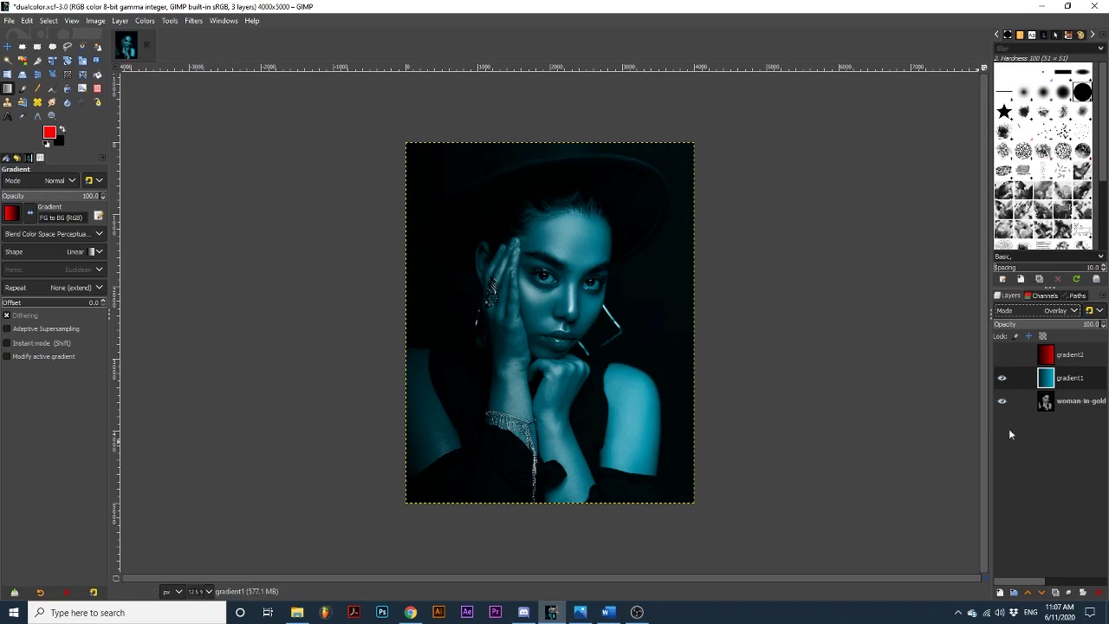
Step: Add a Black (full transparency) layer mask to gradient2 and make it visible again
right_click(1068, 354)
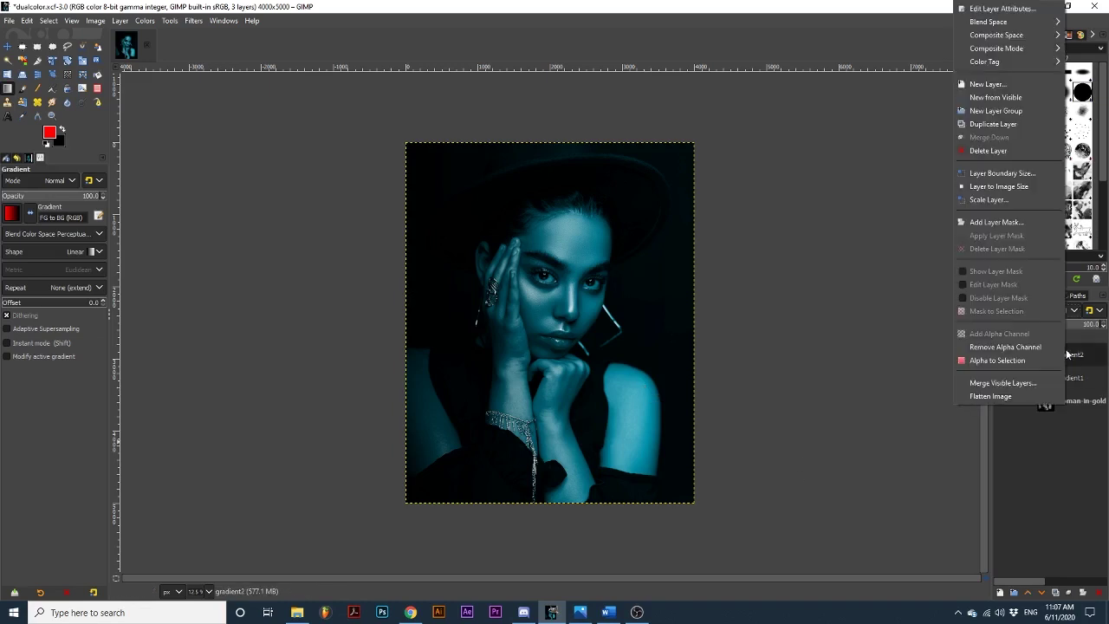
click(1012, 224)
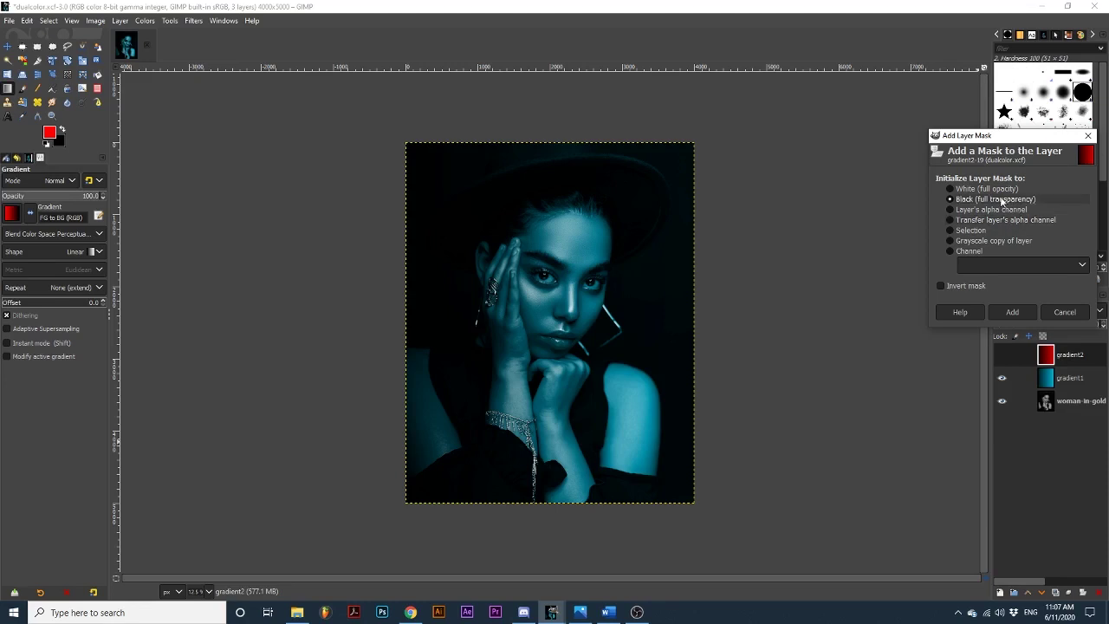
click(1013, 312)
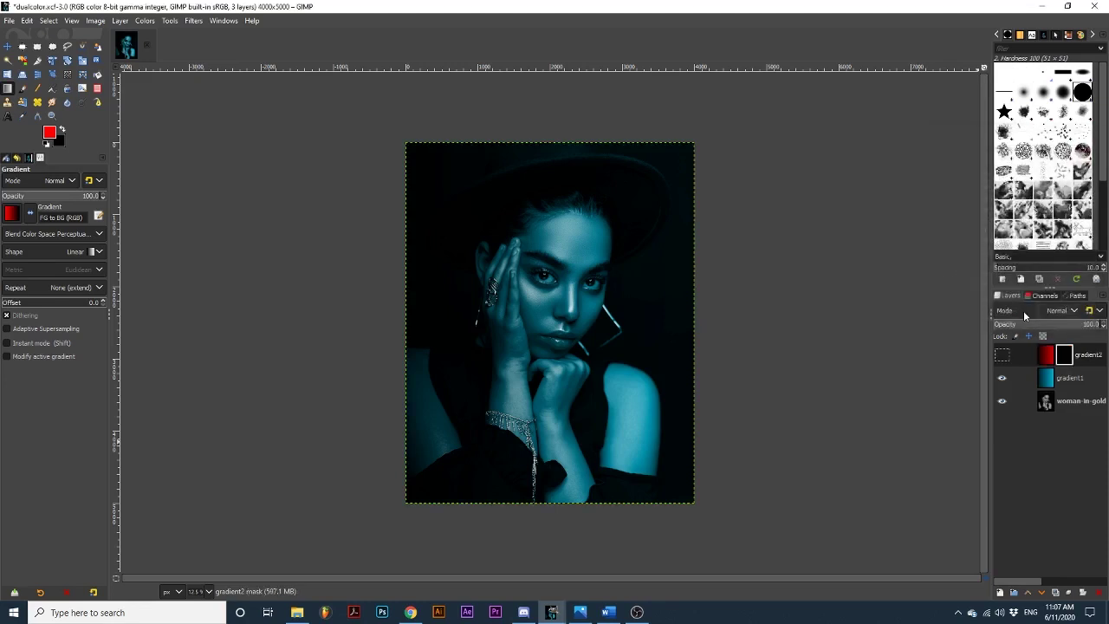
click(1007, 356)
Step: Select the Paintbrush and set the foreground colour to white
click(23, 89)
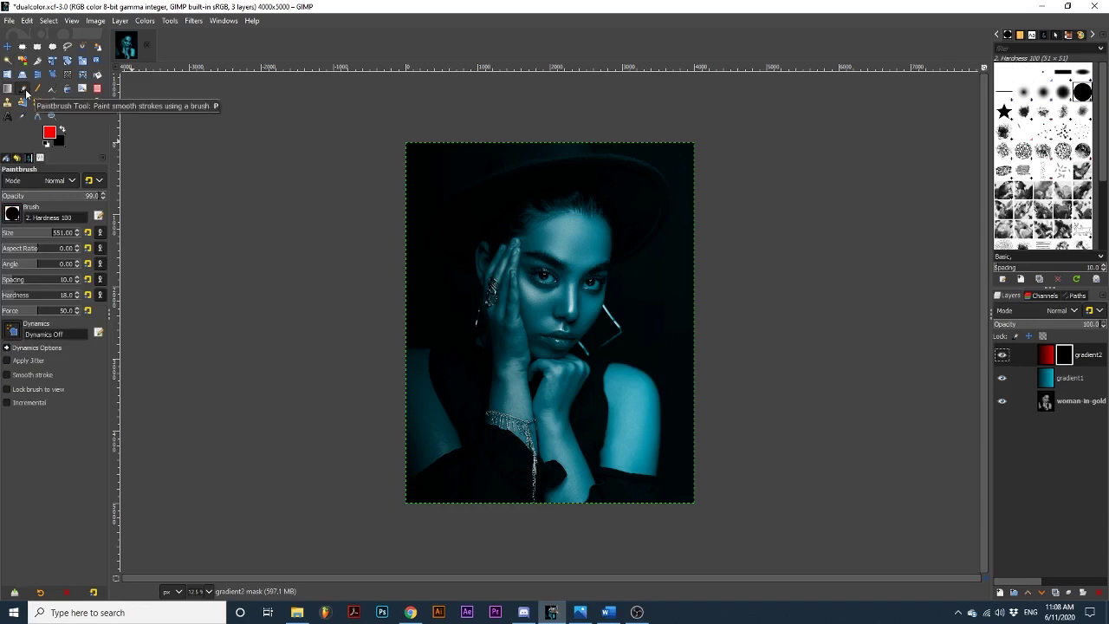
click(48, 132)
click(142, 207)
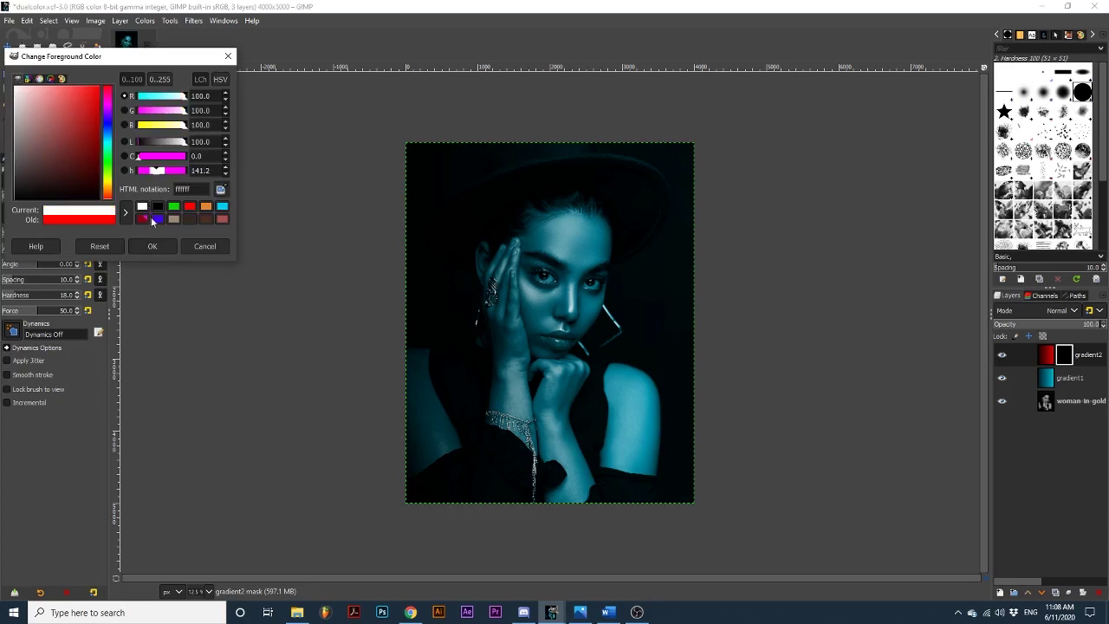
click(152, 247)
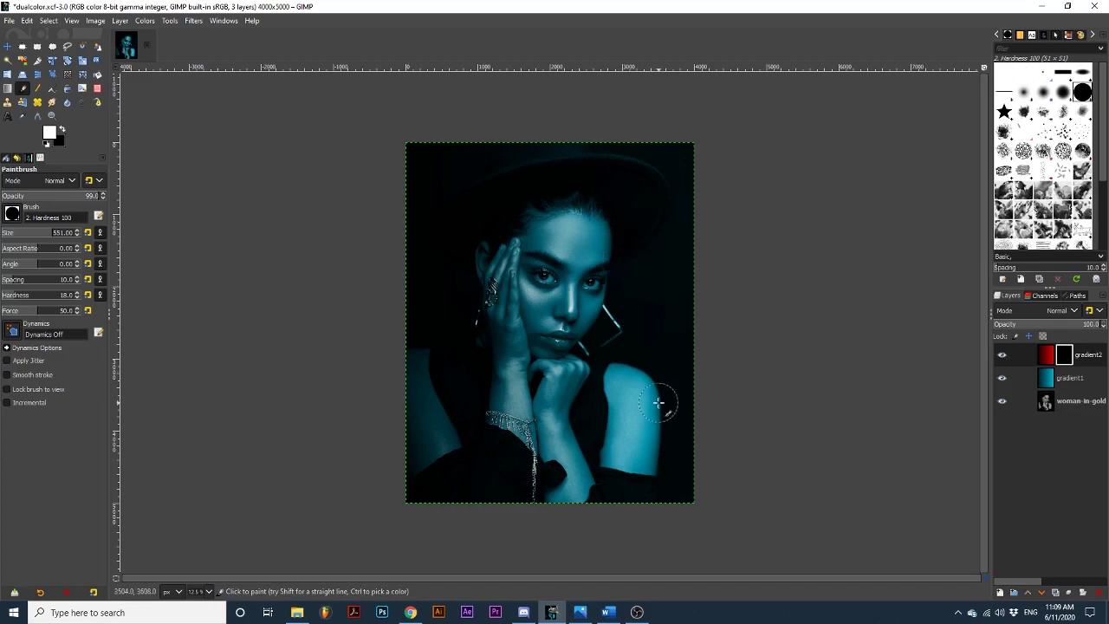
Step: Paint white on the mask down the right face, hand and shoulder, then erase beside the right eye
mouse_move(605, 217)
mouse_down()
mouse_move(601, 308)
mouse_move(563, 343)
mouse_move(564, 353)
mouse_move(612, 321)
mouse_move(607, 342)
mouse_move(586, 355)
mouse_move(577, 341)
mouse_move(560, 420)
mouse_move(593, 499)
mouse_up()
mouse_move(609, 369)
mouse_down()
mouse_move(651, 419)
mouse_move(648, 472)
mouse_move(628, 360)
mouse_move(604, 394)
mouse_up()
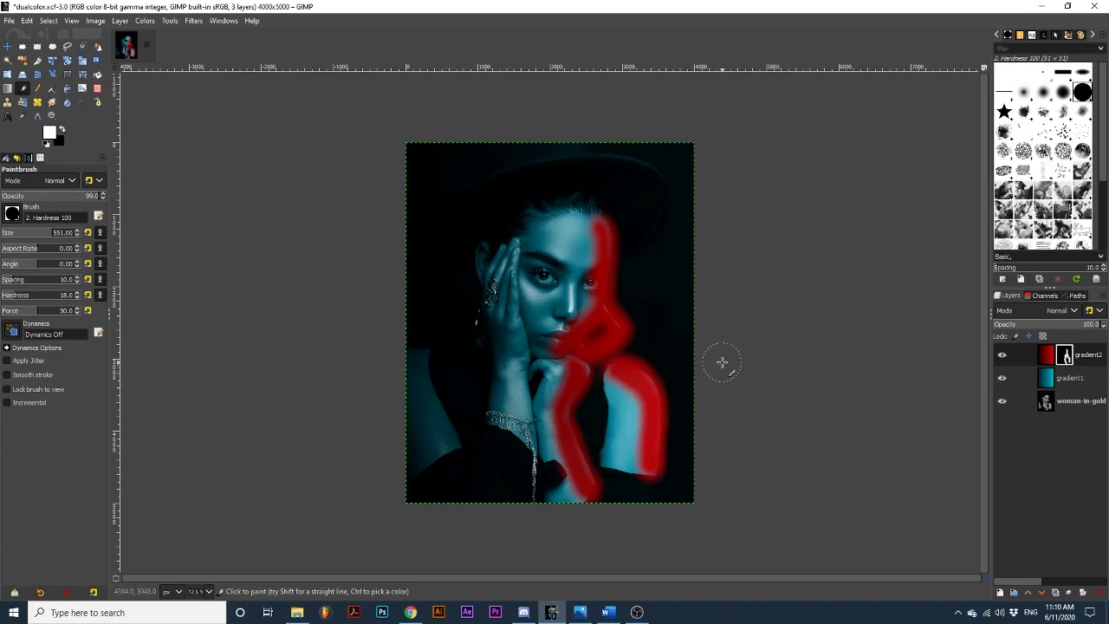
click(98, 90)
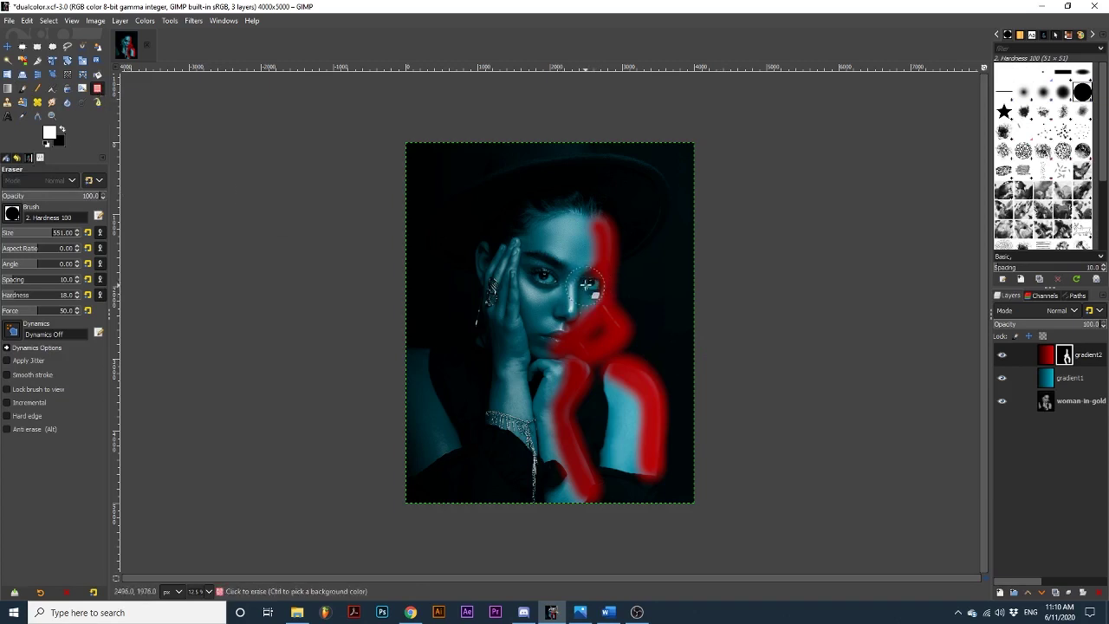
drag(586, 283, 584, 246)
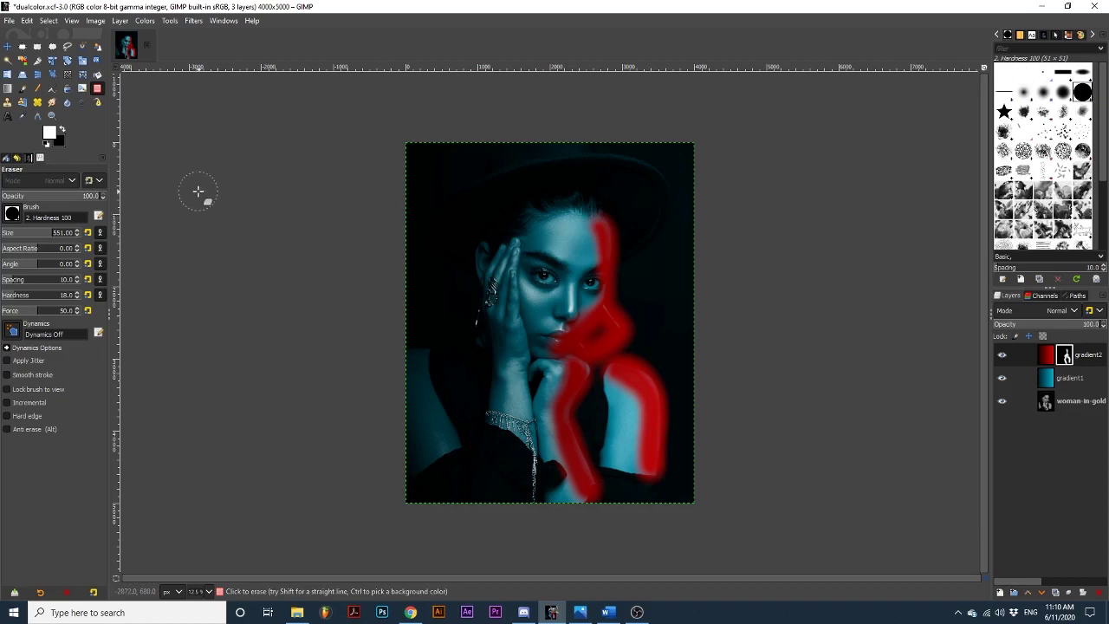
Step: Set gradient2's layer blend mode to HSL Color
key(p)
click(1047, 358)
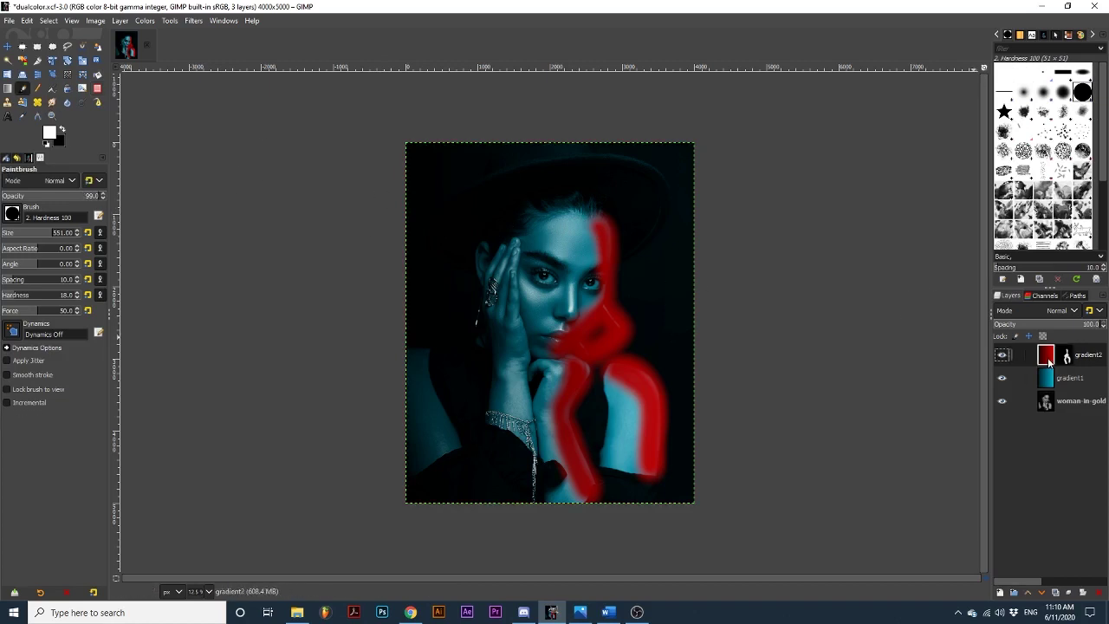
click(1065, 358)
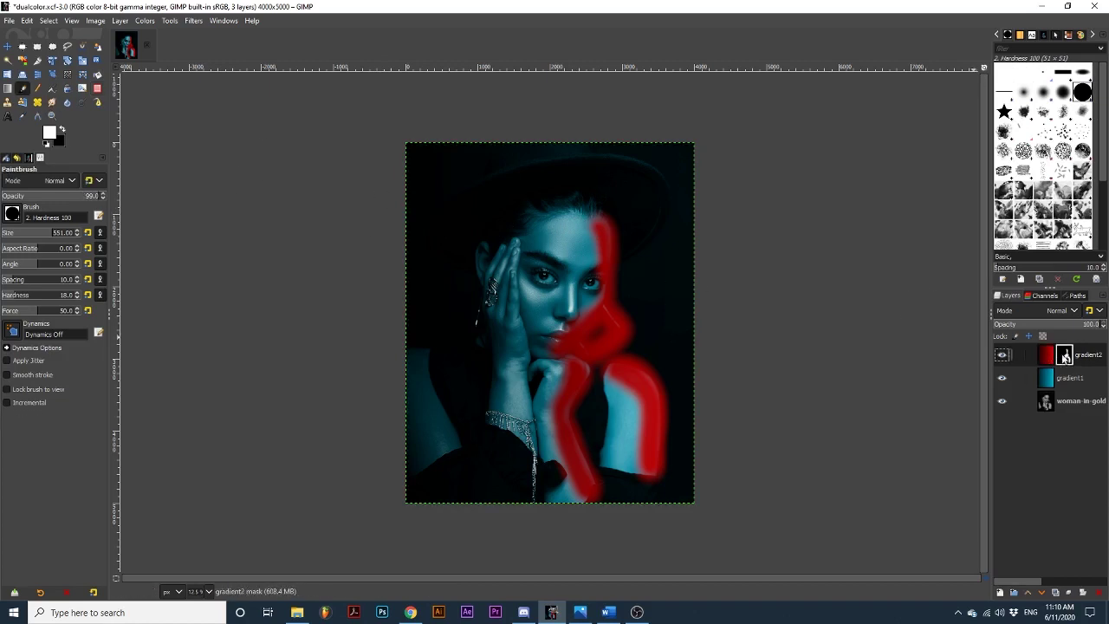
click(1049, 359)
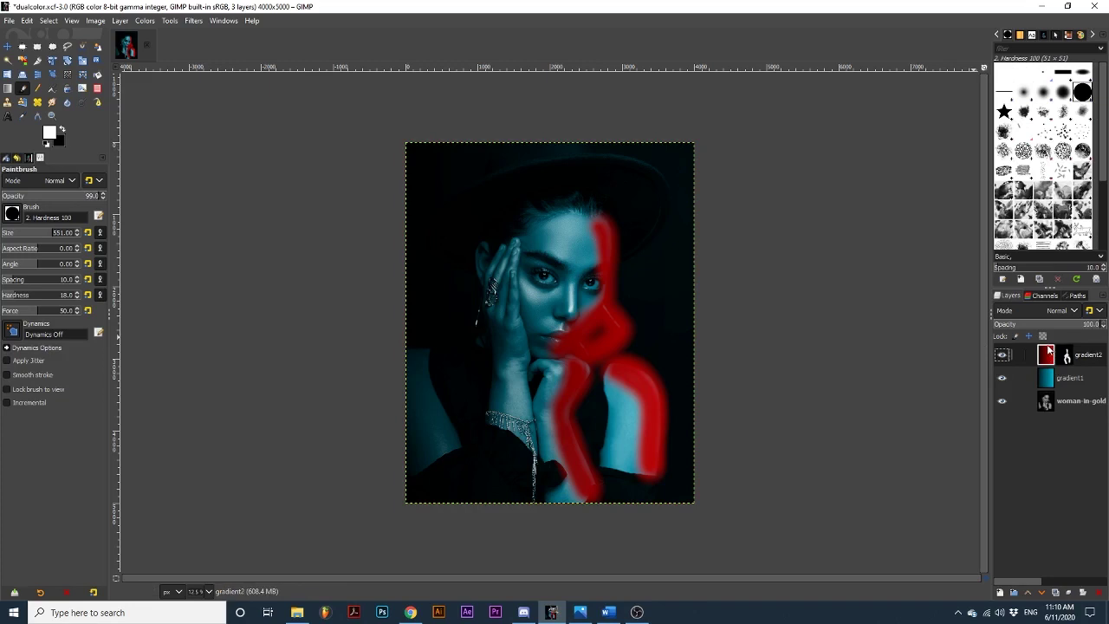
click(1050, 313)
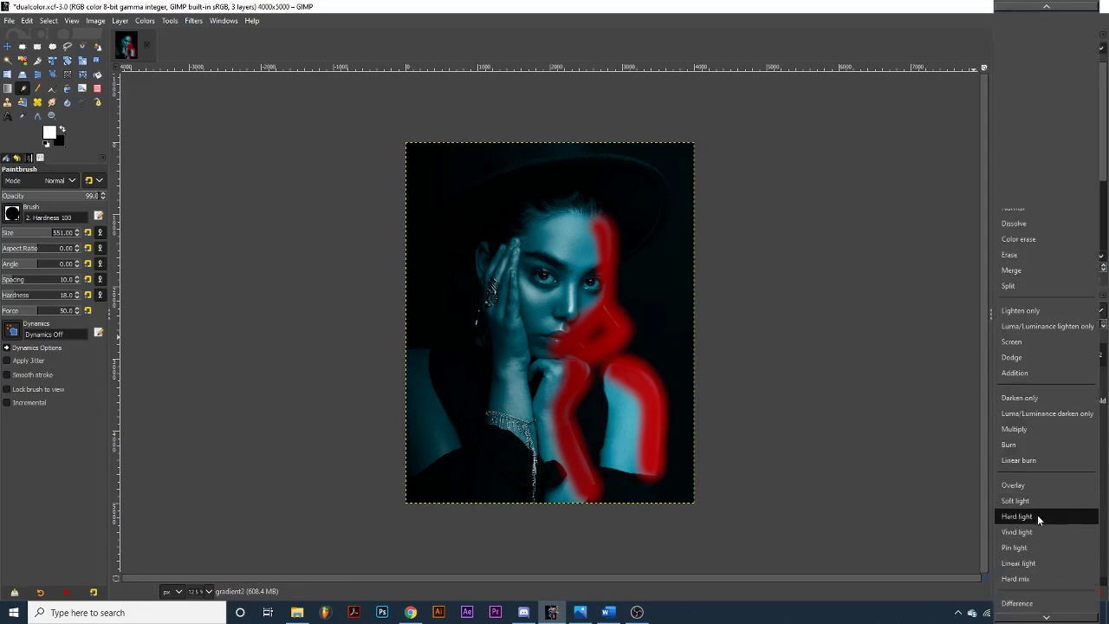
scroll(1037, 514, down, 5)
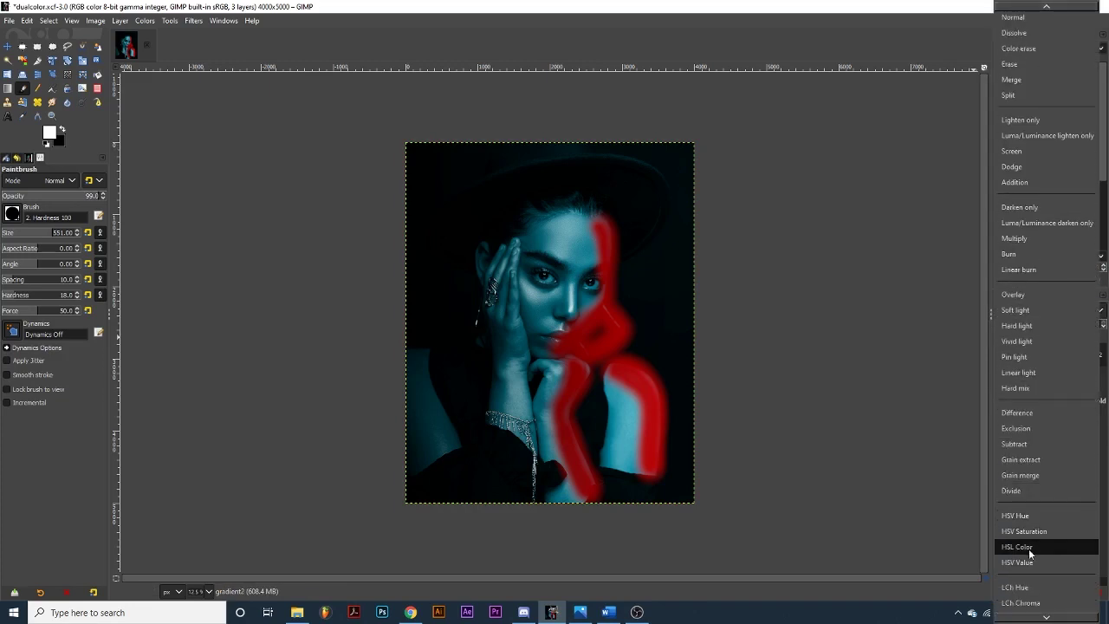
click(1029, 549)
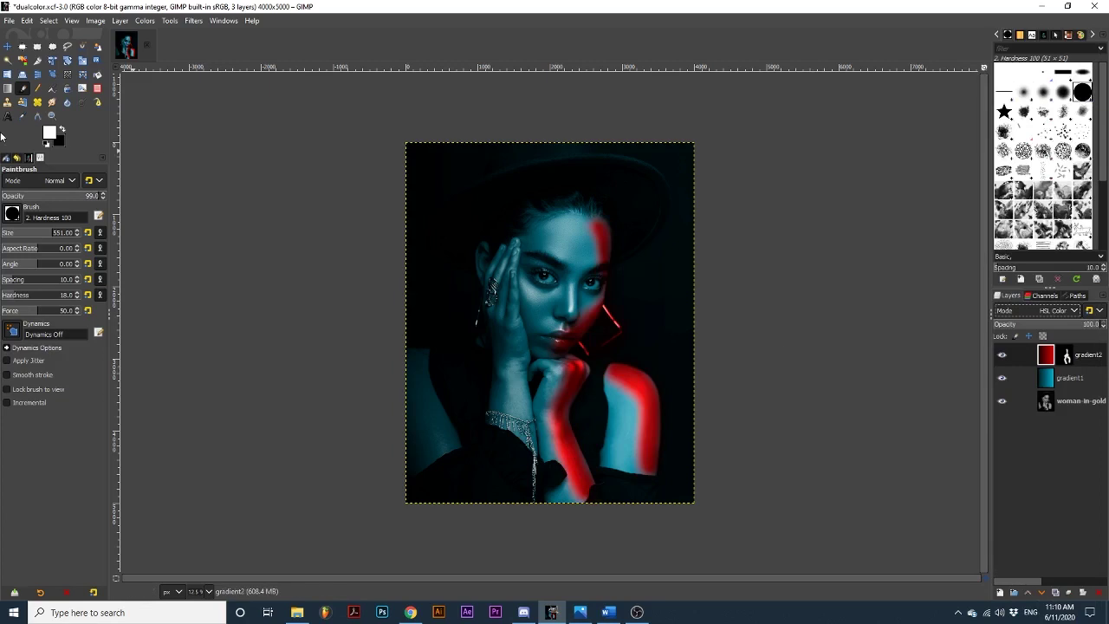
Step: Paint more white on gradient2's mask around the right side of the face and top of the hair
click(1065, 355)
mouse_move(617, 280)
mouse_down()
mouse_move(596, 306)
mouse_move(606, 223)
mouse_up()
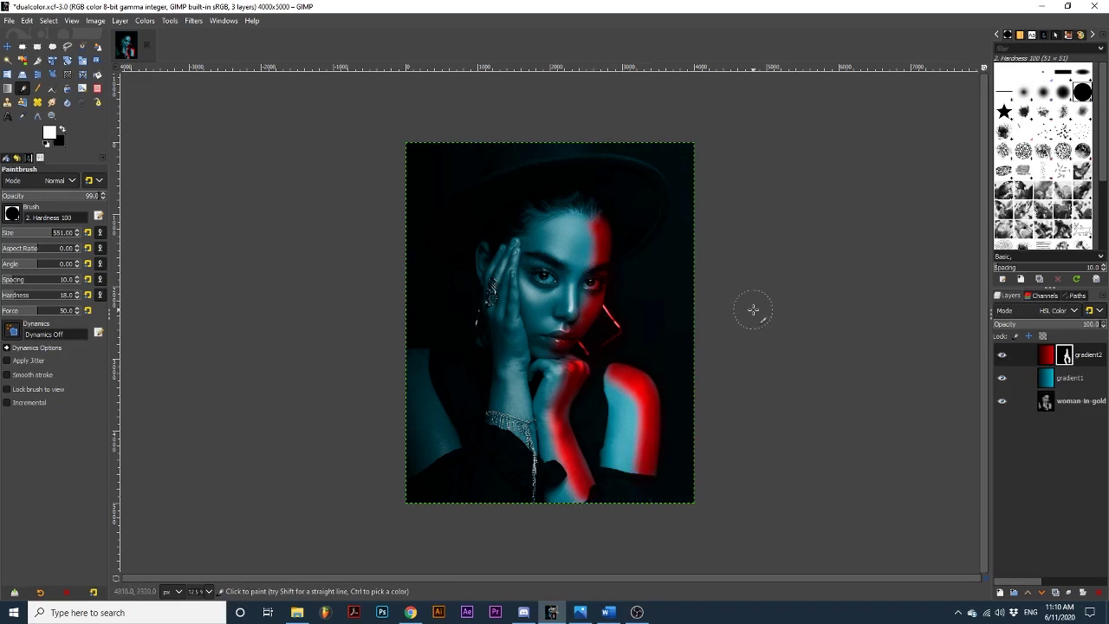
drag(594, 217, 605, 187)
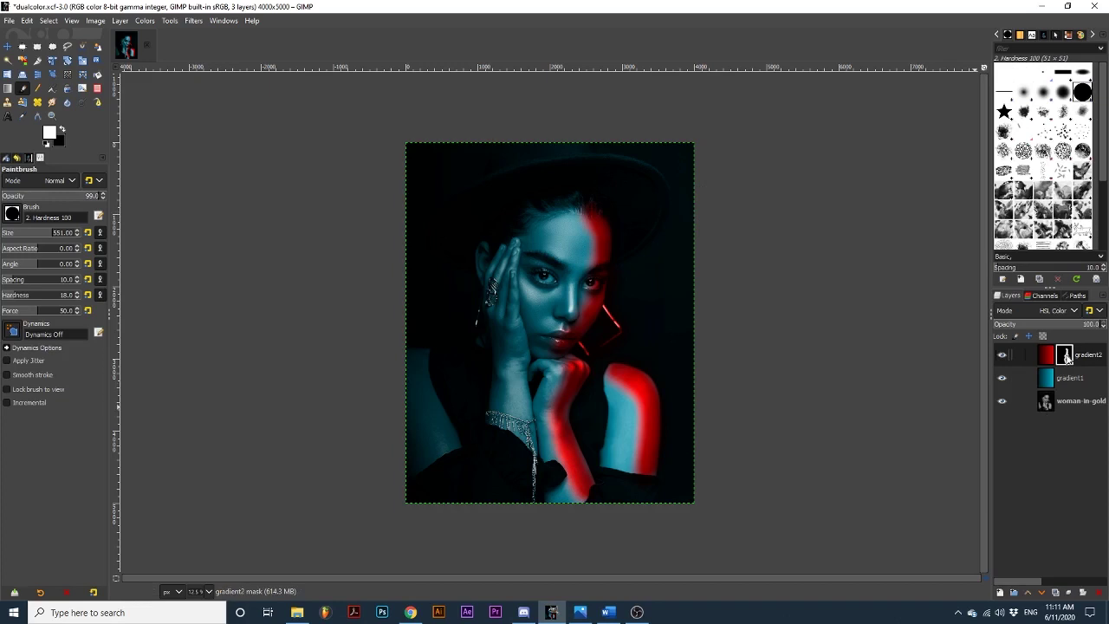
Step: Apply a Gaussian Blur of size 77.22 to gradient2's mask
click(193, 22)
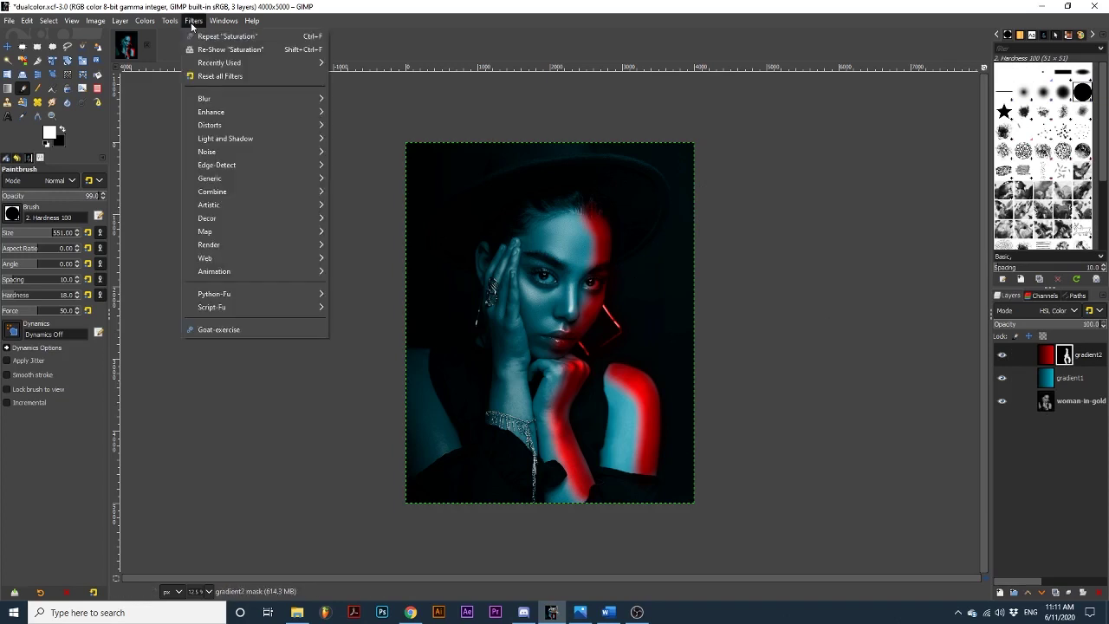
mouse_move(234, 97)
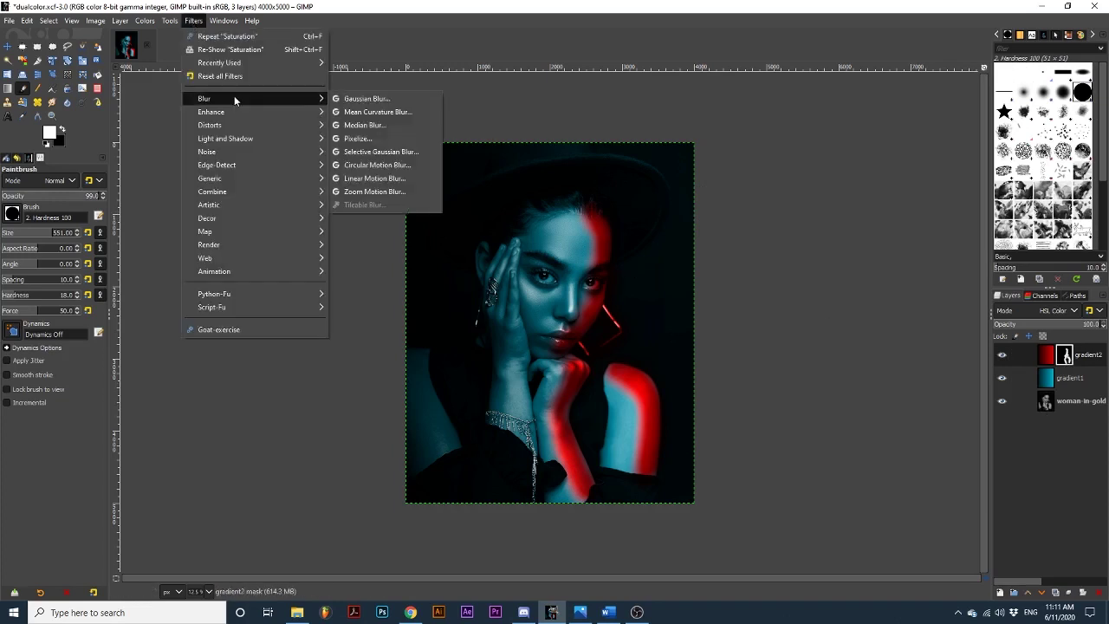
click(353, 102)
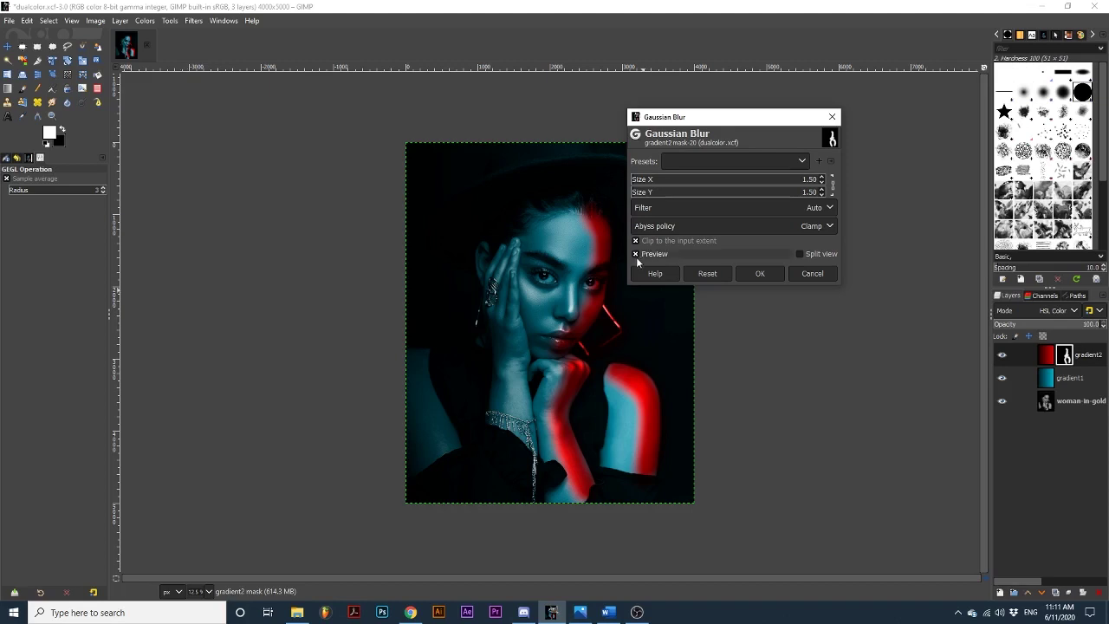
click(638, 179)
drag(638, 179, 775, 184)
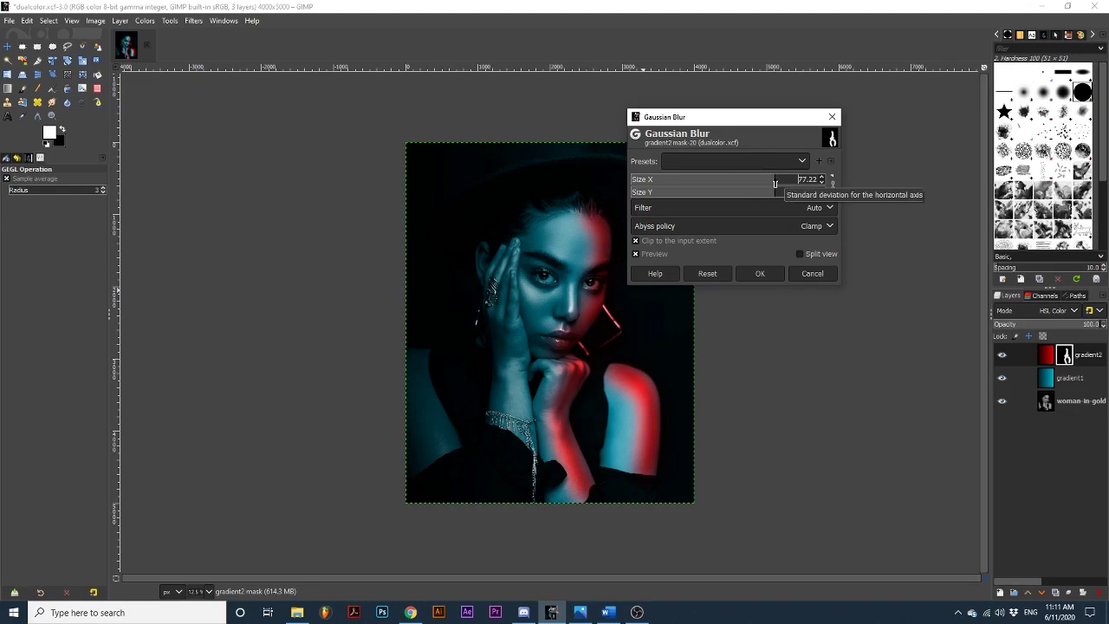
click(761, 272)
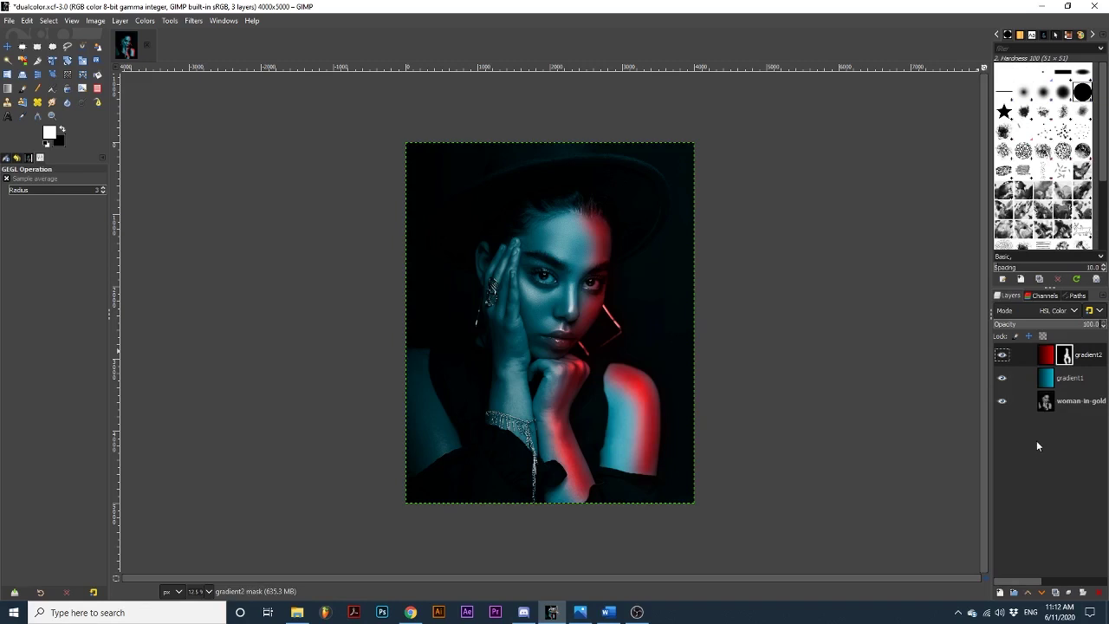
click(1045, 355)
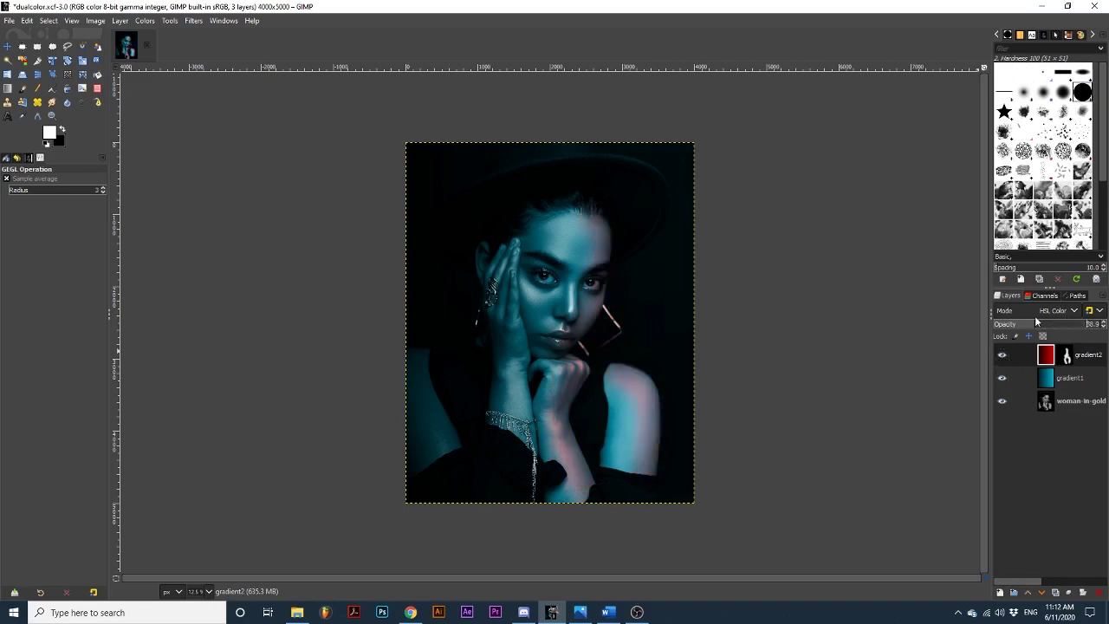
click(1048, 322)
click(1047, 318)
drag(1069, 325, 1104, 325)
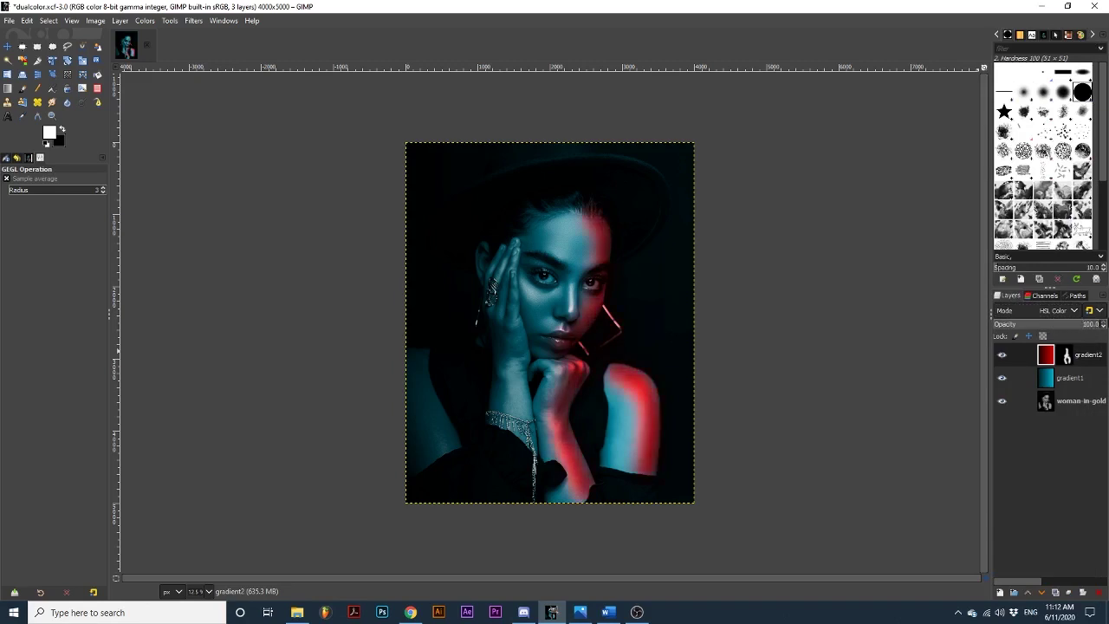